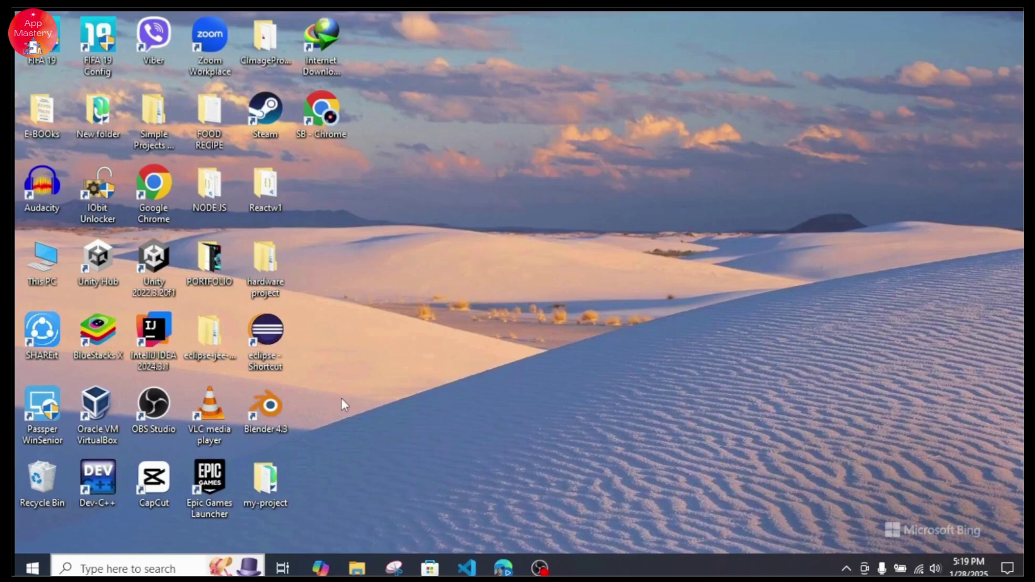
right_click(500, 122)
click(525, 212)
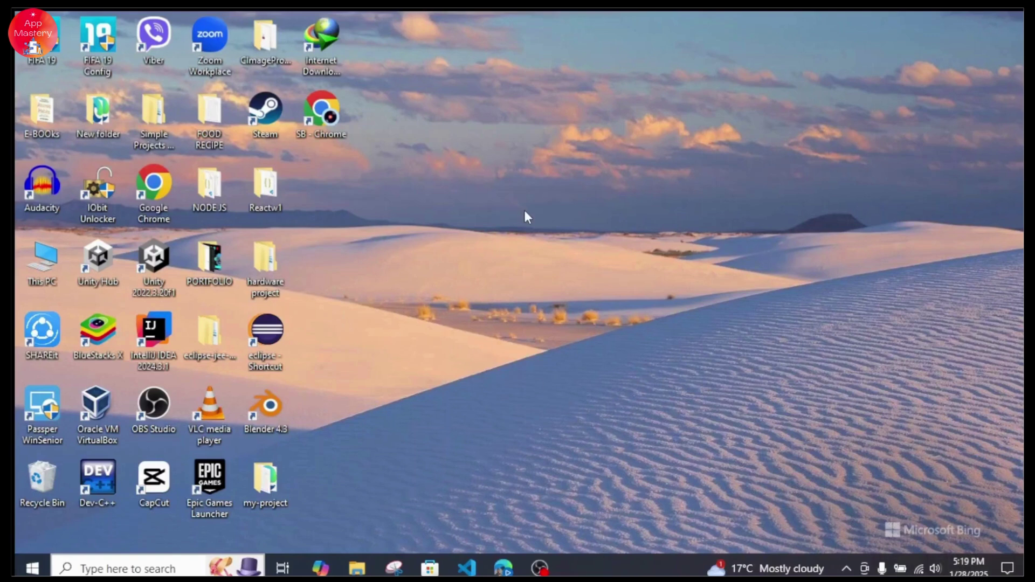
right_click(491, 284)
click(528, 372)
right_click(38, 263)
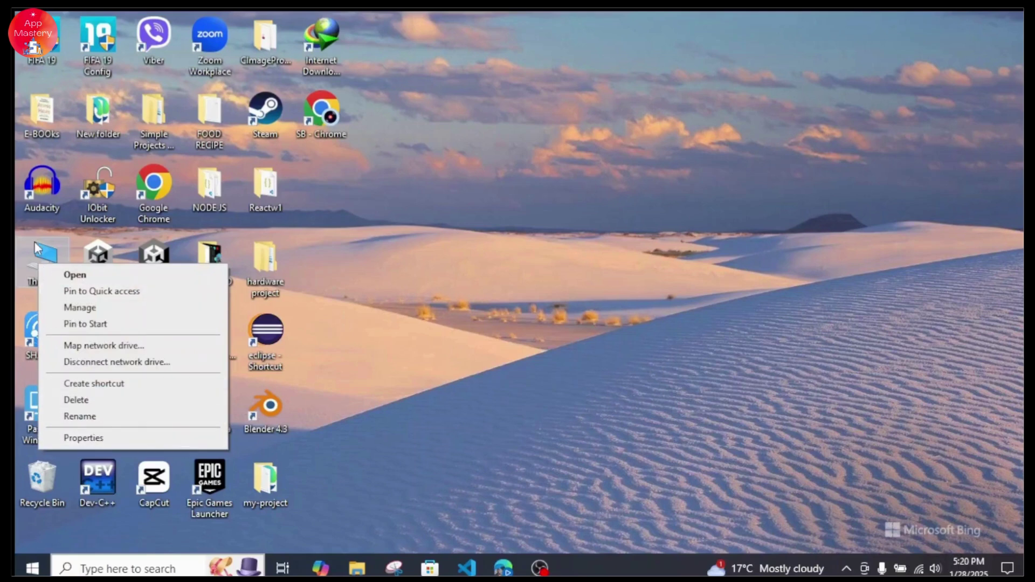
click(86, 569)
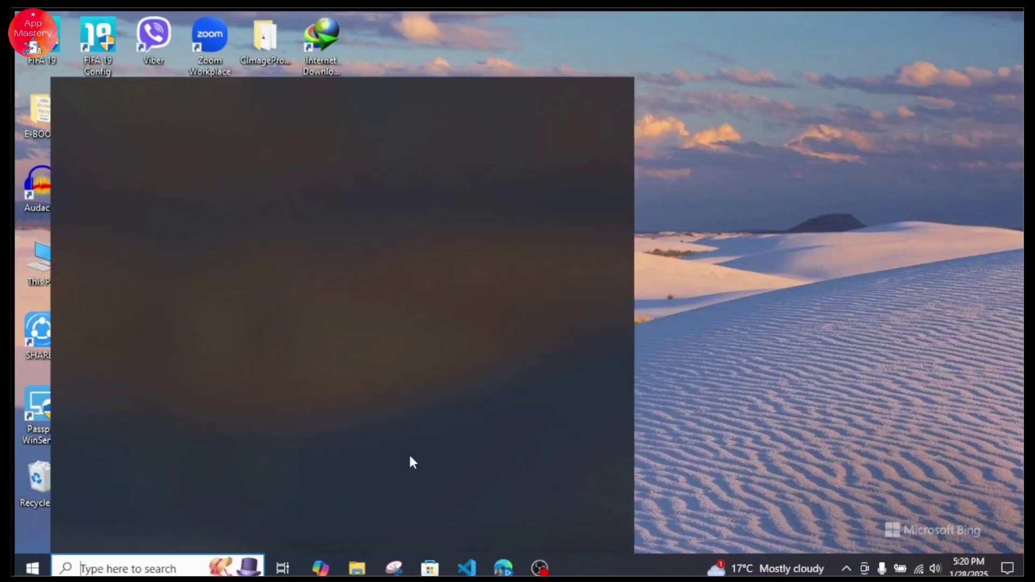
click(730, 422)
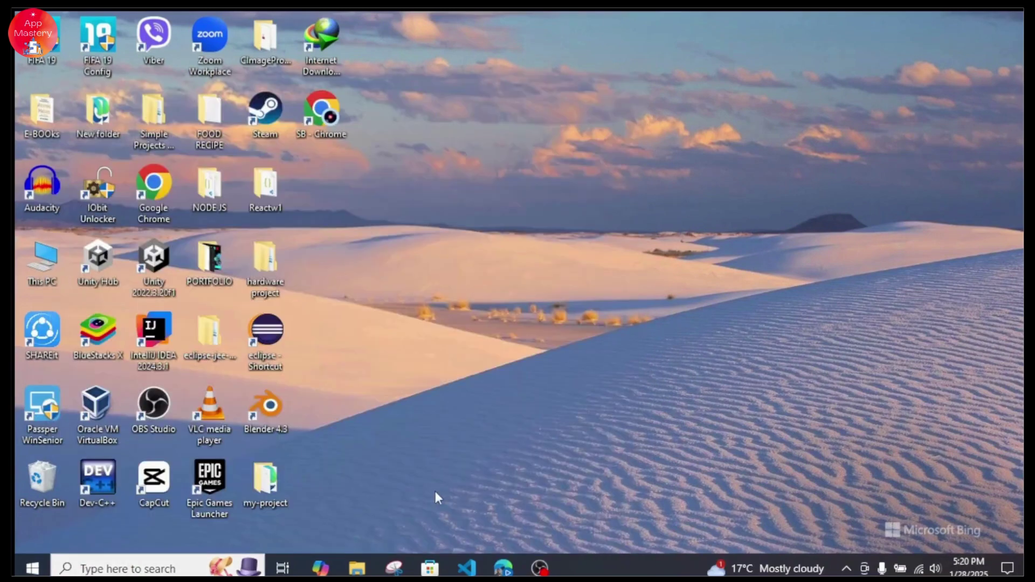
Open the system properties of This PC from File Explorer
click(370, 571)
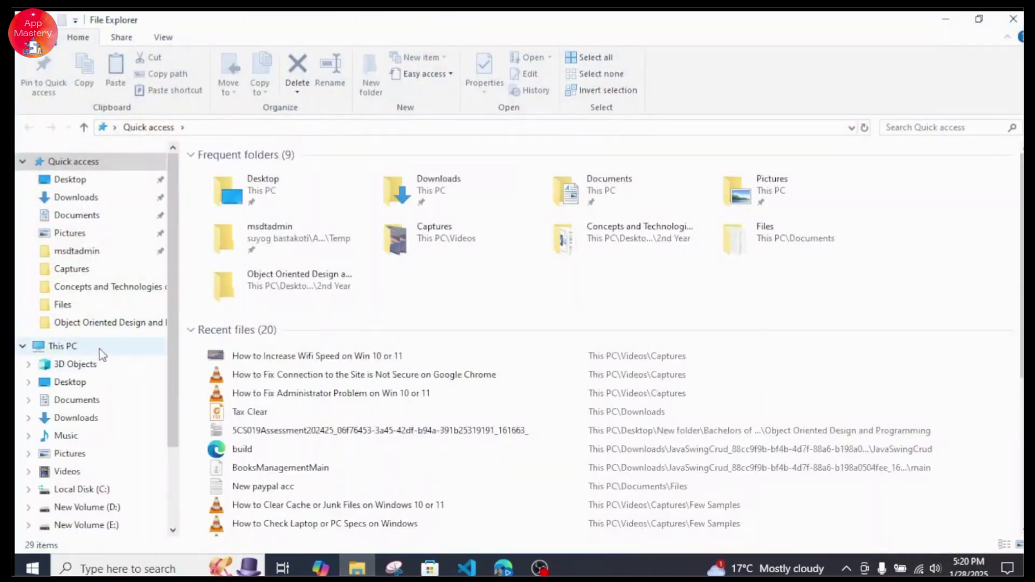
click(101, 351)
right_click(100, 350)
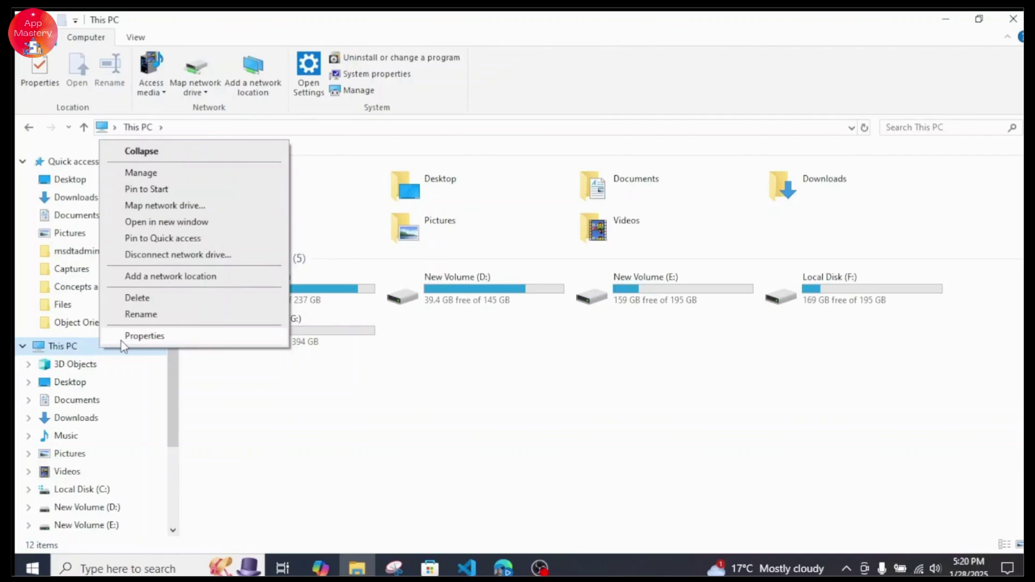
click(122, 340)
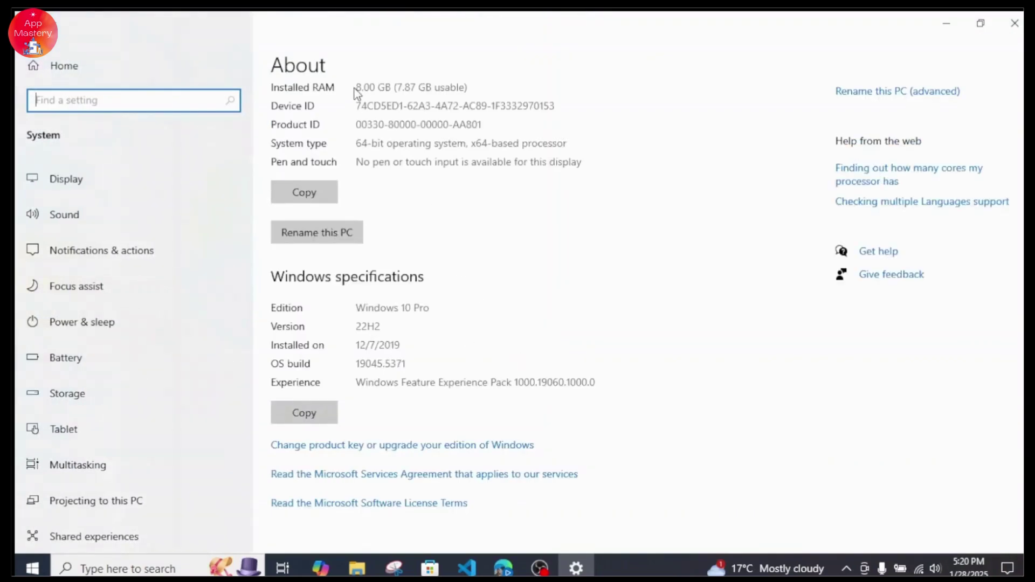
Examine the installed RAM in the device specifications, and close Settings and File Explorer
drag(356, 88, 454, 90)
click(509, 145)
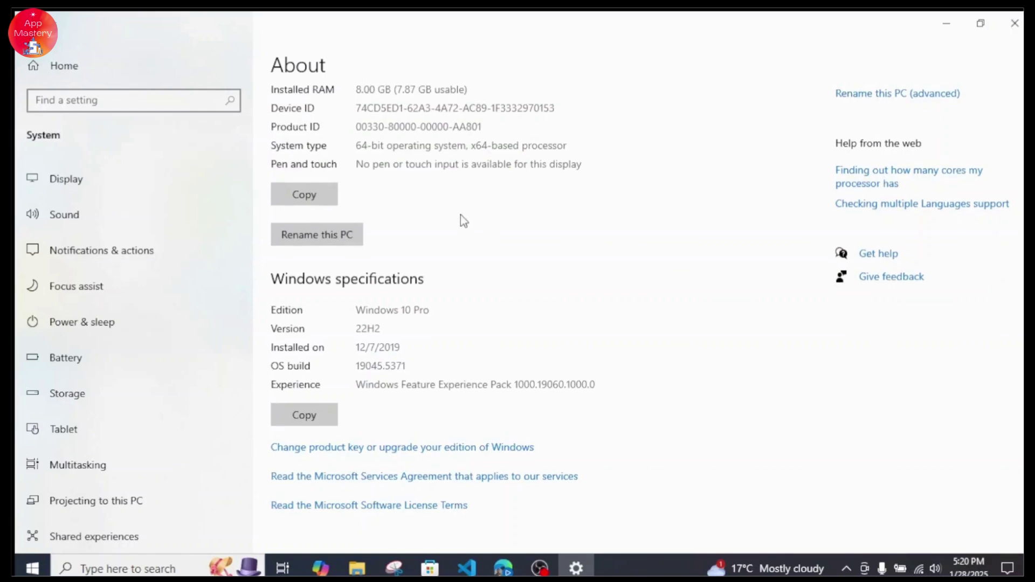
click(1014, 23)
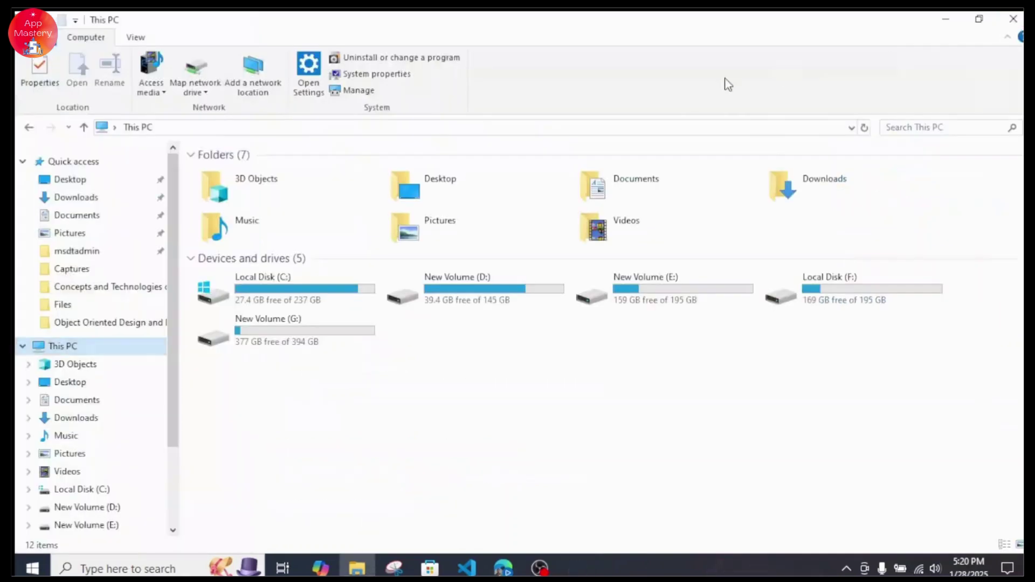
click(1013, 19)
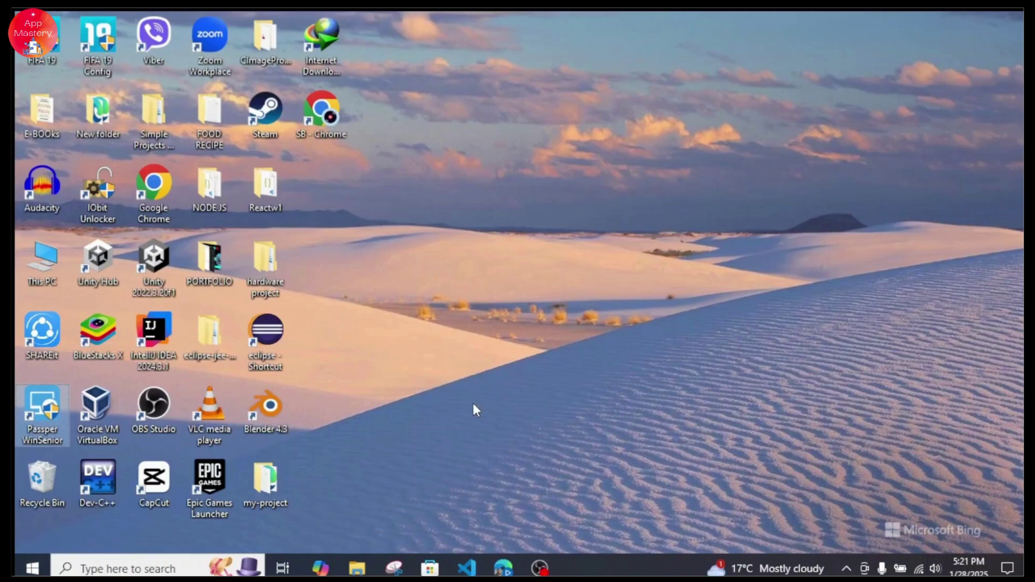
Launch Disk Cleanup through the Run dialog with cleanmgr and choose drive C: for cleaning
key(super+r)
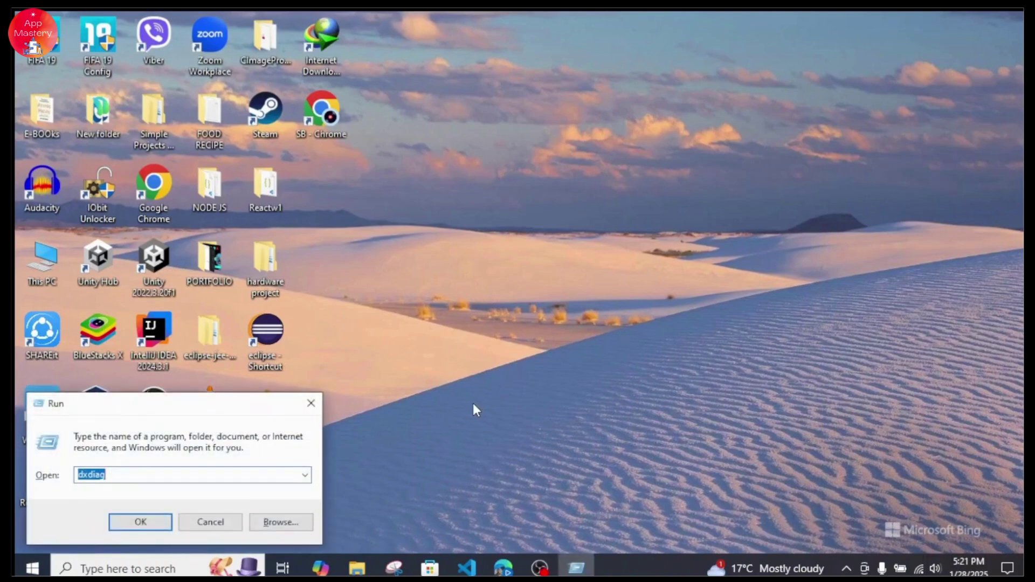
text(cl)
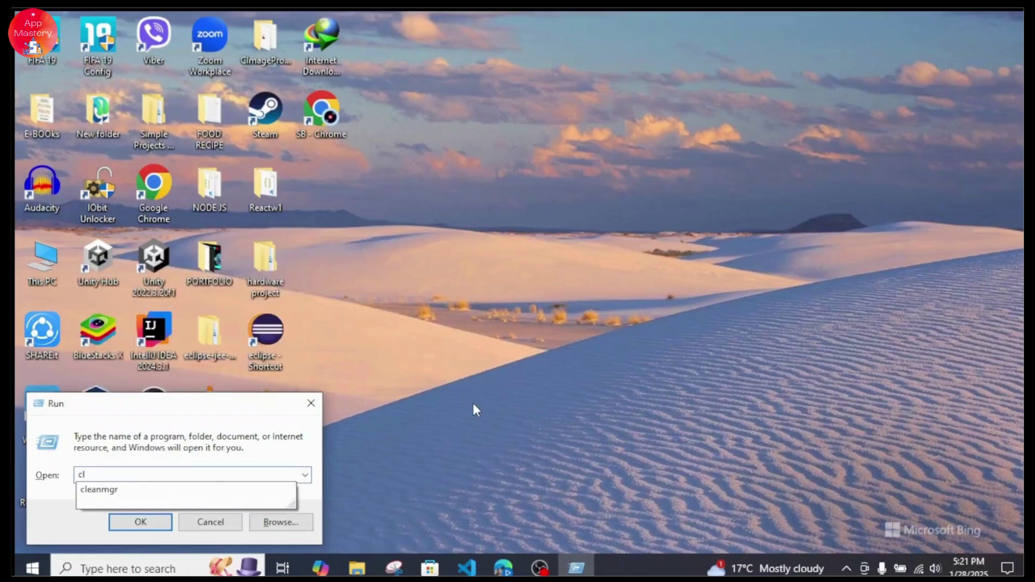
key(Down)
key(Return)
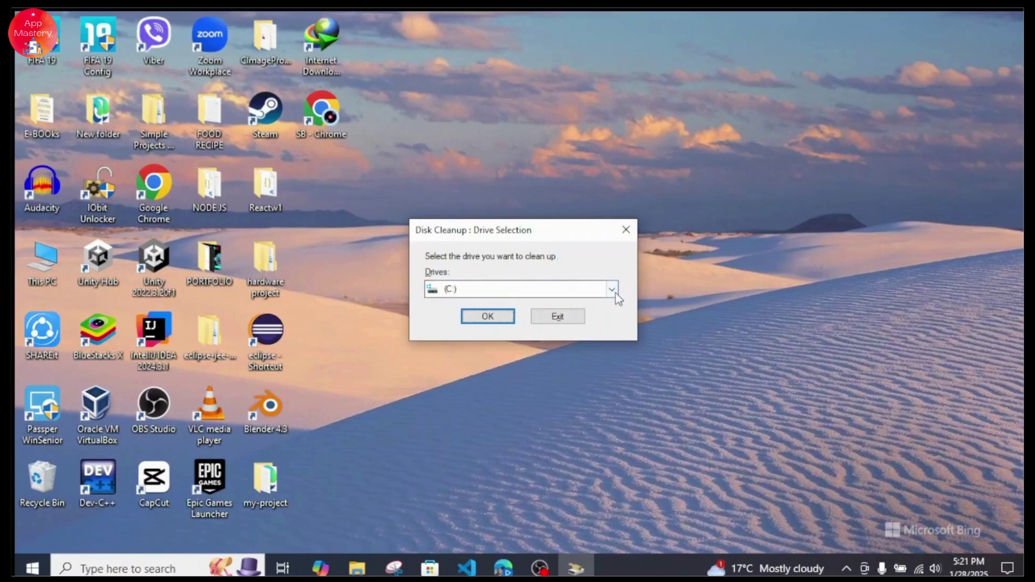
click(487, 317)
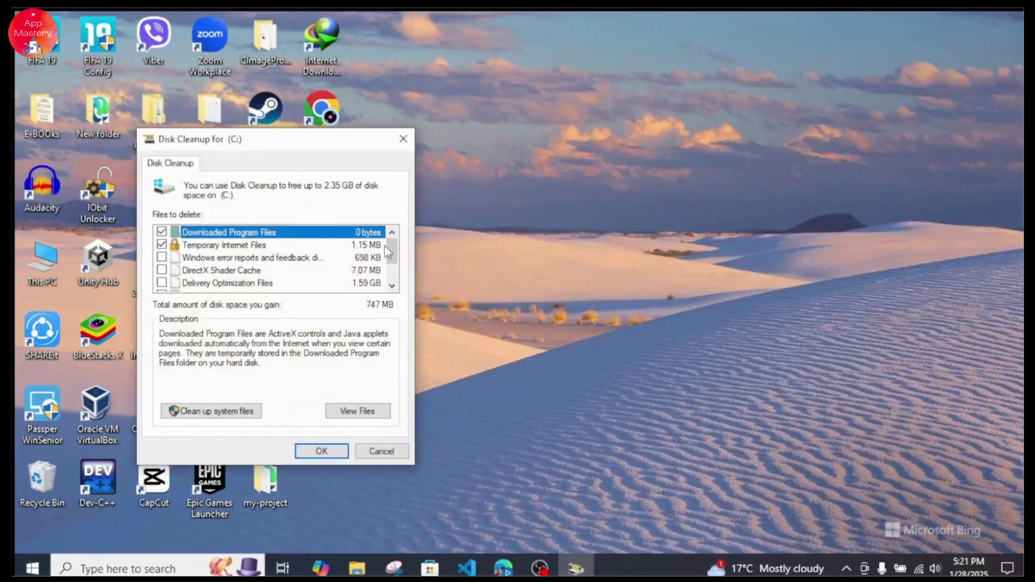
Mark Windows error reports, DirectX Shader Cache, Delivery Optimization Files, Recycle Bin and Temporary files for deletion, and close Disk Cleanup without starting the cleanup
mouse_move(395, 251)
mouse_down()
mouse_move(393, 269)
mouse_move(393, 243)
mouse_up()
mouse_move(394, 253)
mouse_down()
mouse_move(393, 269)
mouse_move(394, 261)
mouse_up()
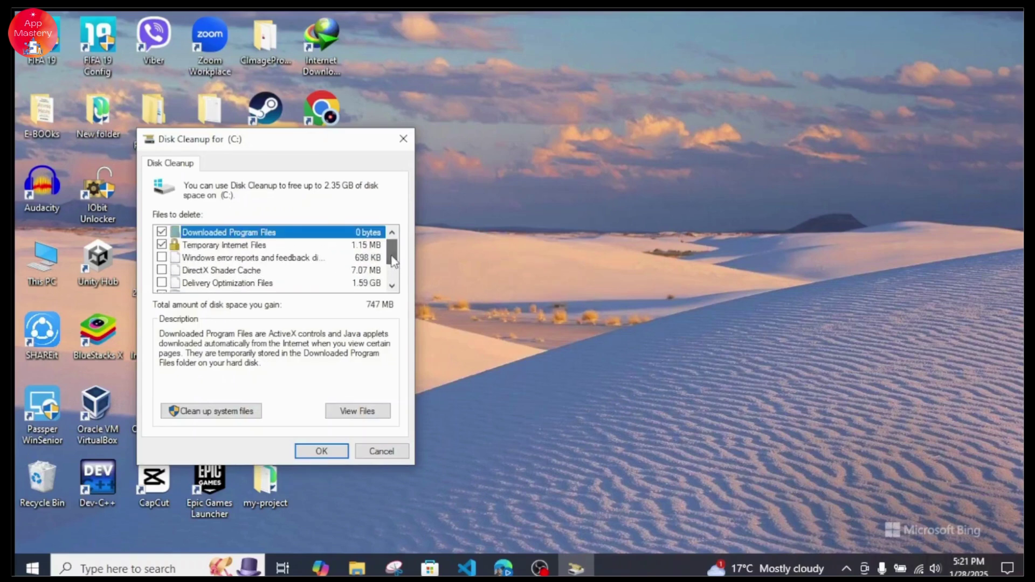
click(162, 257)
click(162, 270)
click(162, 283)
drag(393, 251, 393, 265)
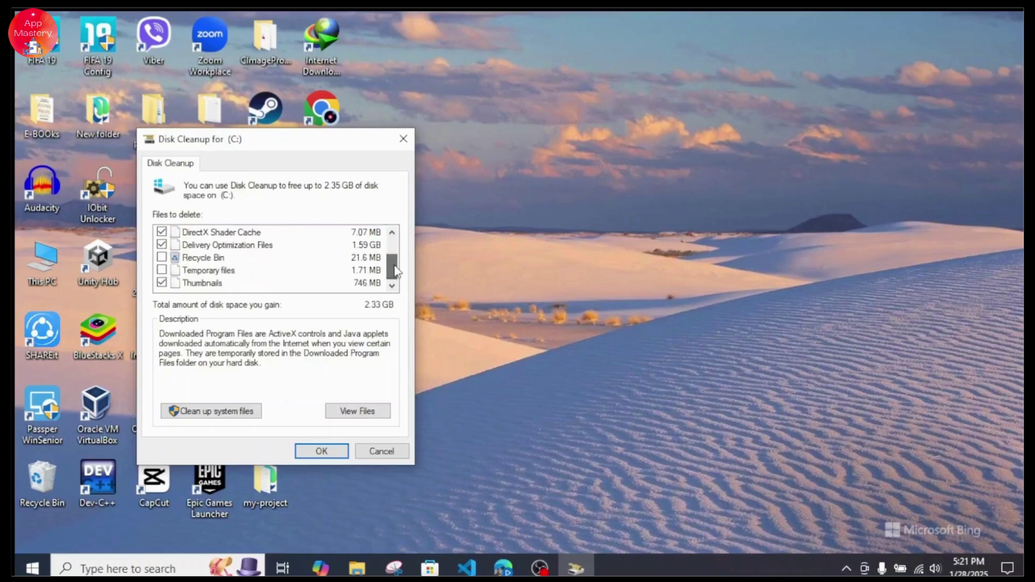
click(162, 257)
click(167, 269)
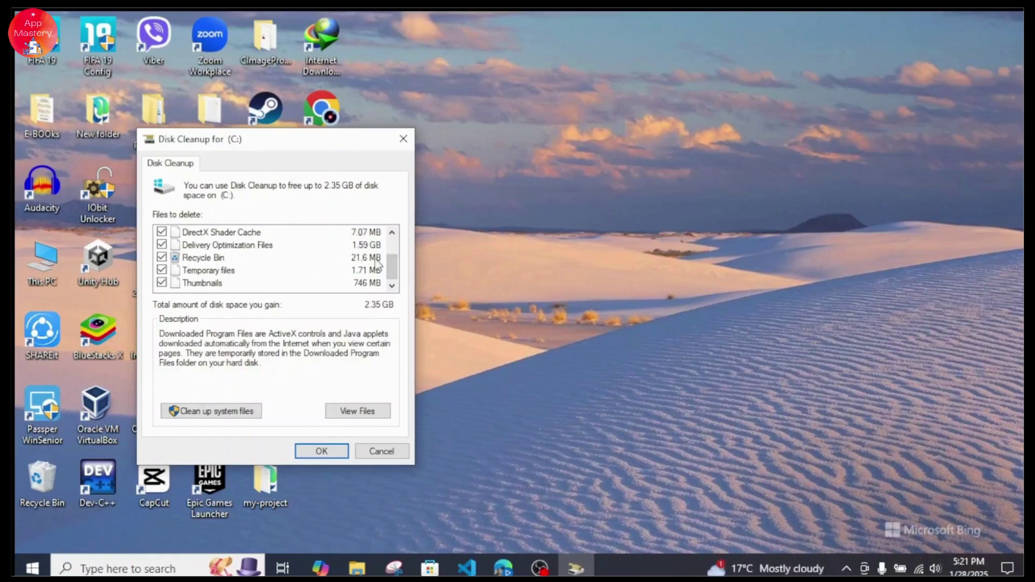
drag(392, 269, 394, 245)
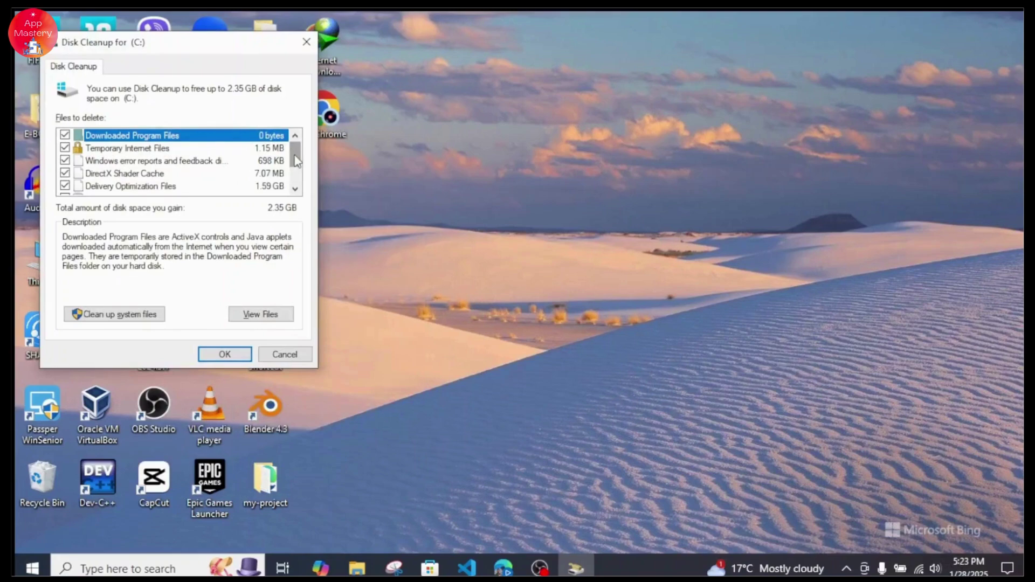
drag(295, 146, 296, 181)
click(307, 42)
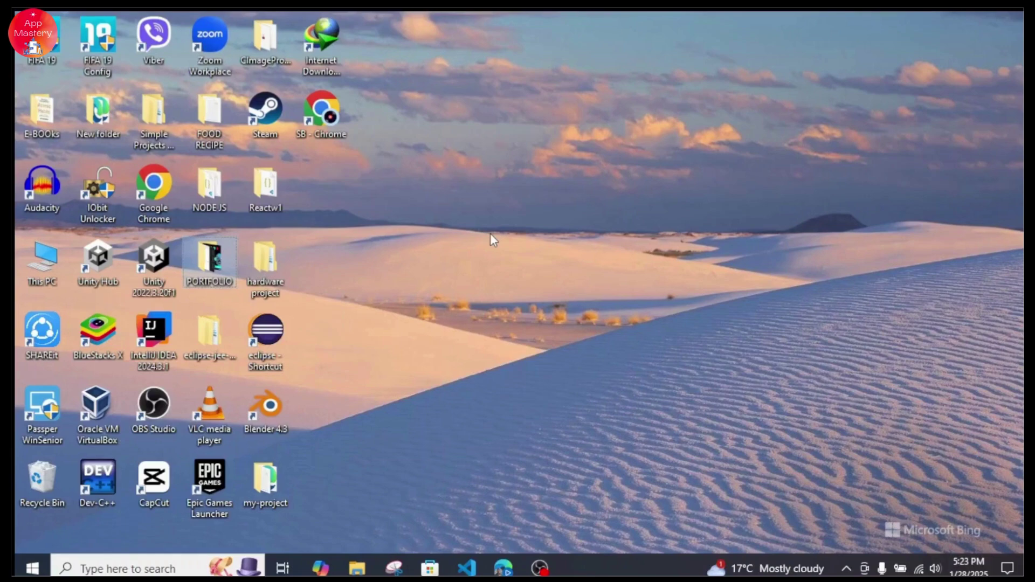
Open the Windows Temp folder by running the command temp
key(super+r)
text(temp)
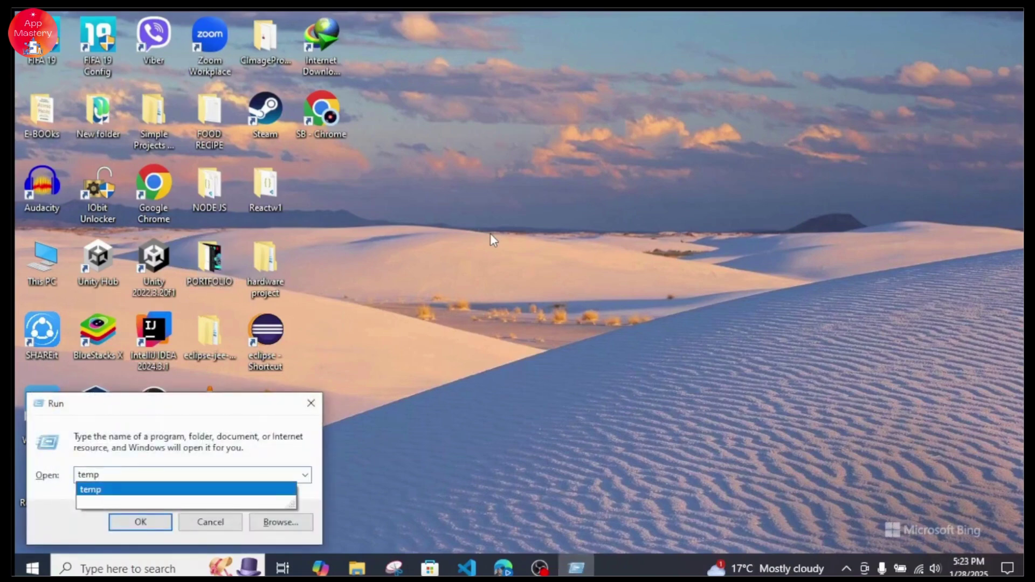
key(Return)
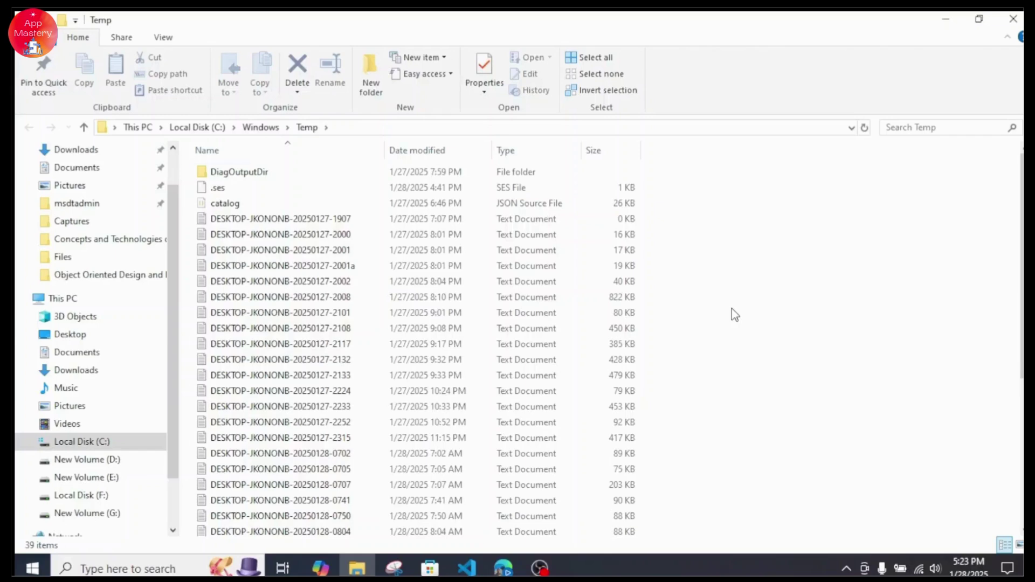
Permanently delete everything in the Windows Temp folder, skipping the file in use, and close the folder
key(ctrl+a)
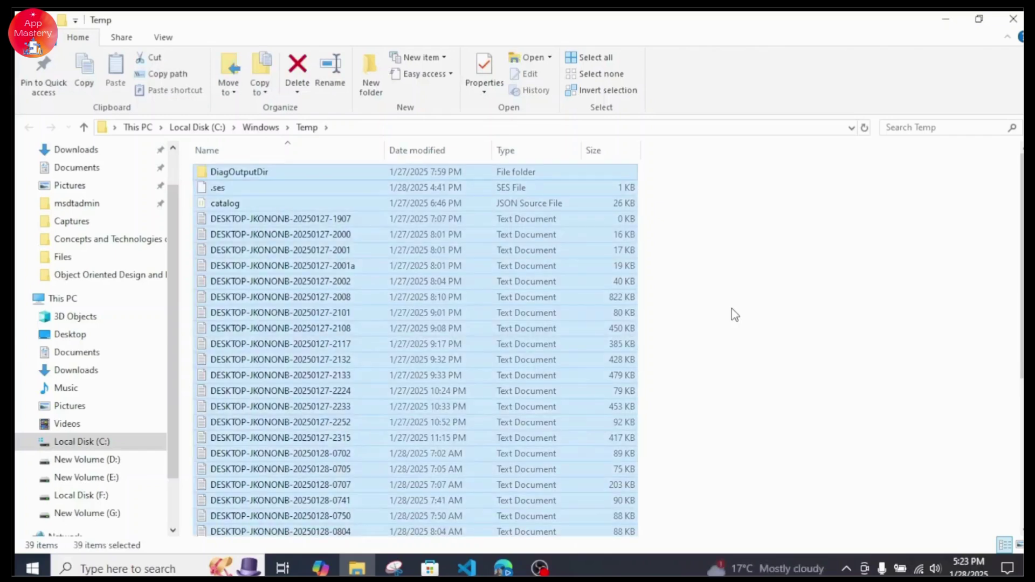
key(shift+Delete)
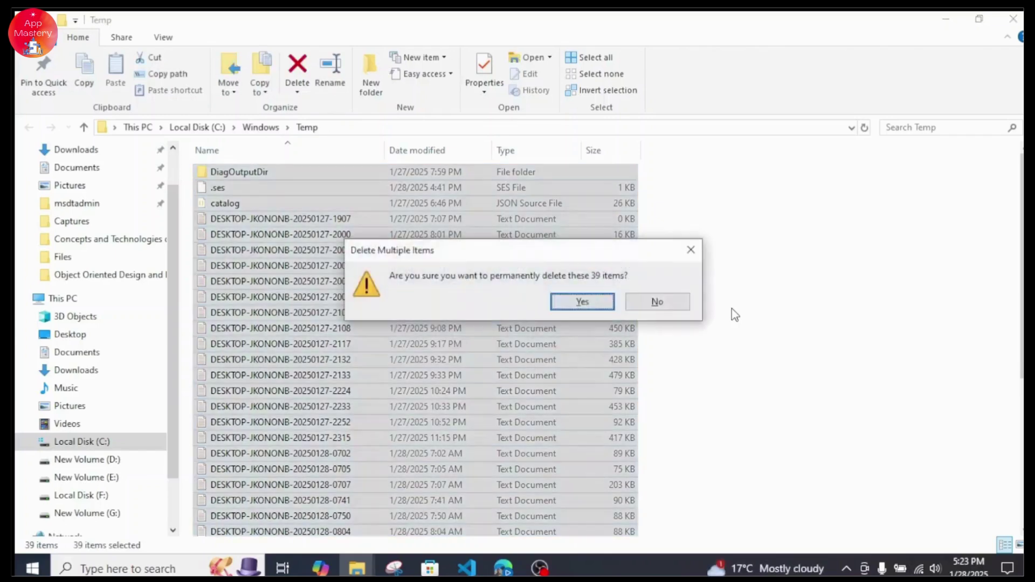
key(Return)
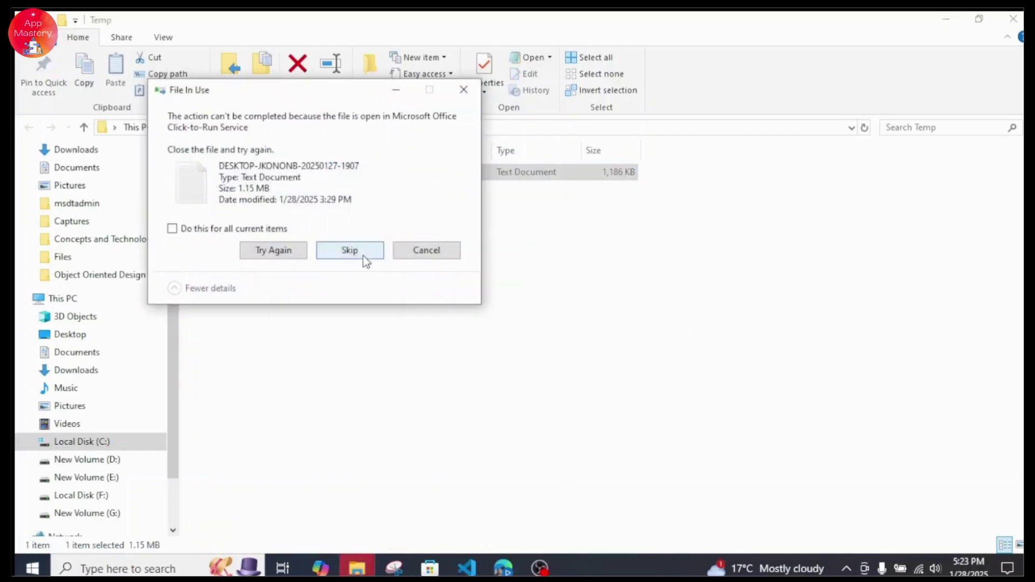
click(354, 254)
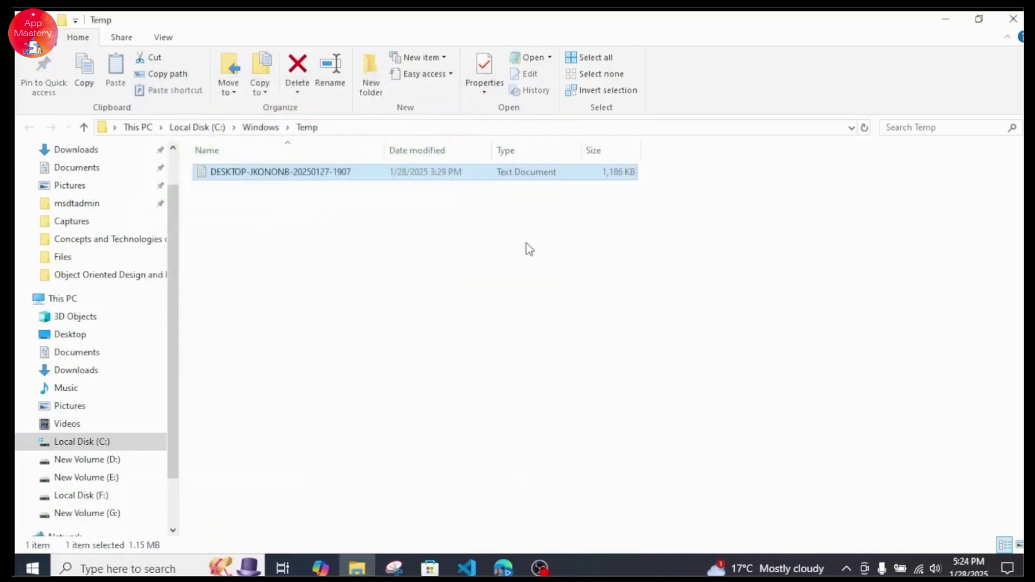
click(1013, 18)
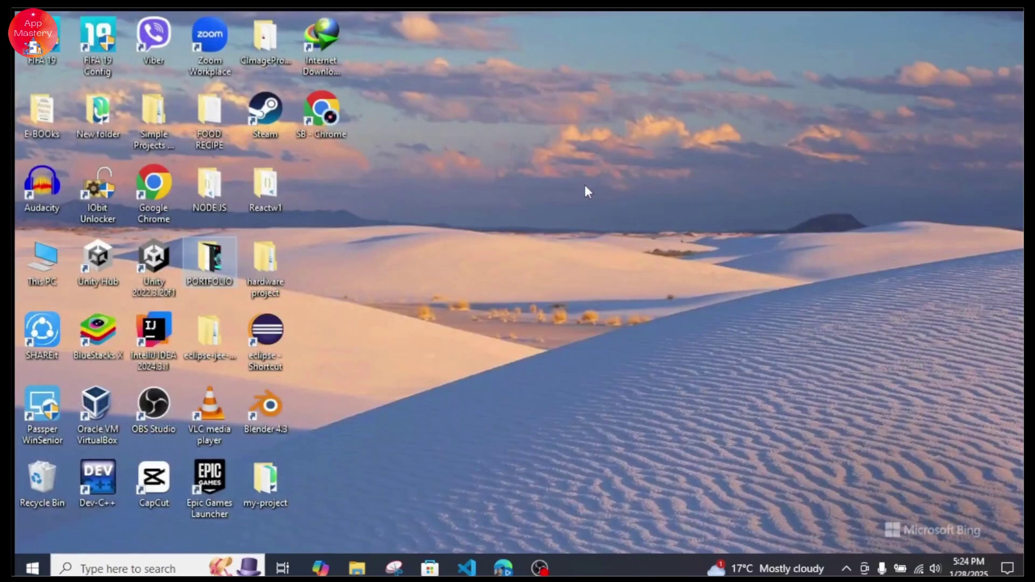
Open the user profile's local Temp folder by running the command %temp%
key(super+r)
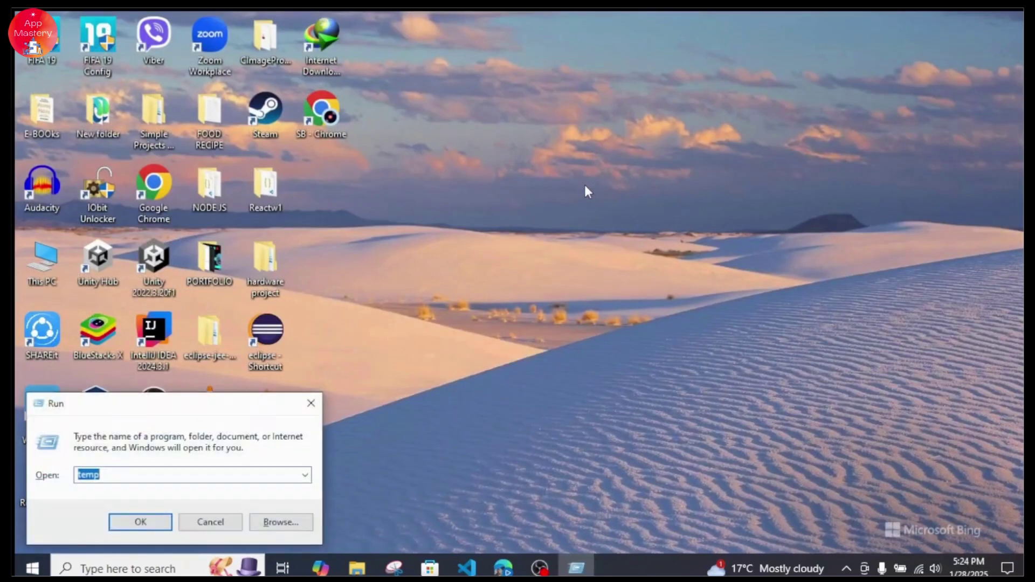
text(%)
key(Down)
key(Down)
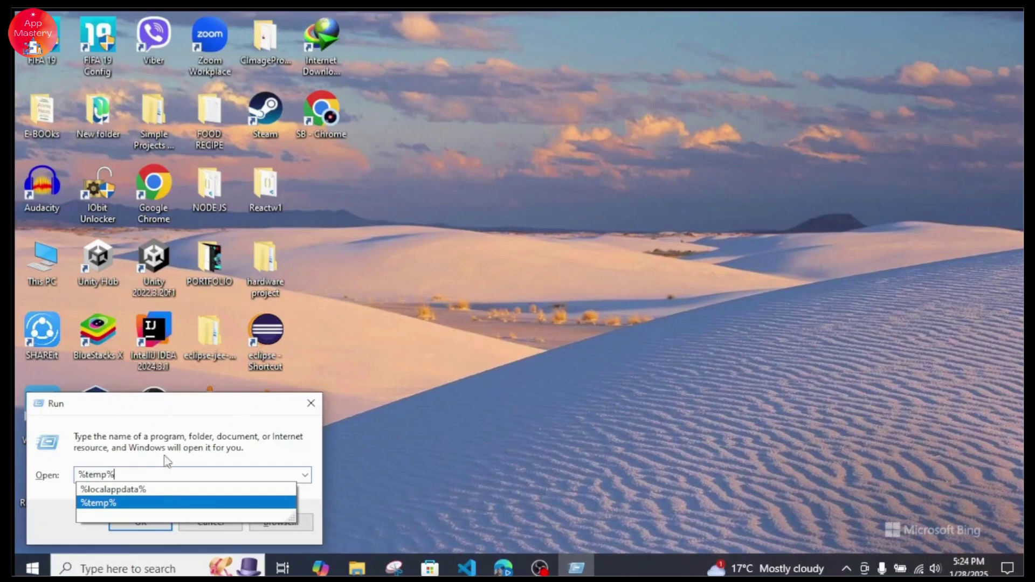
key(Return)
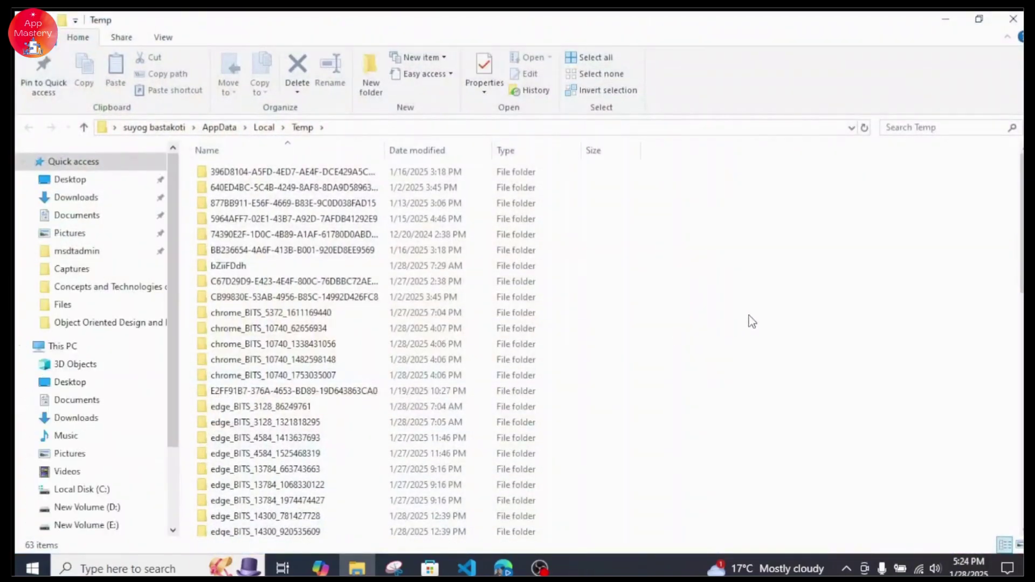
Permanently delete the local Temp folder's contents, answering the access prompt for all current items and cancelling at the file in use, and close the folder
key(ctrl+a)
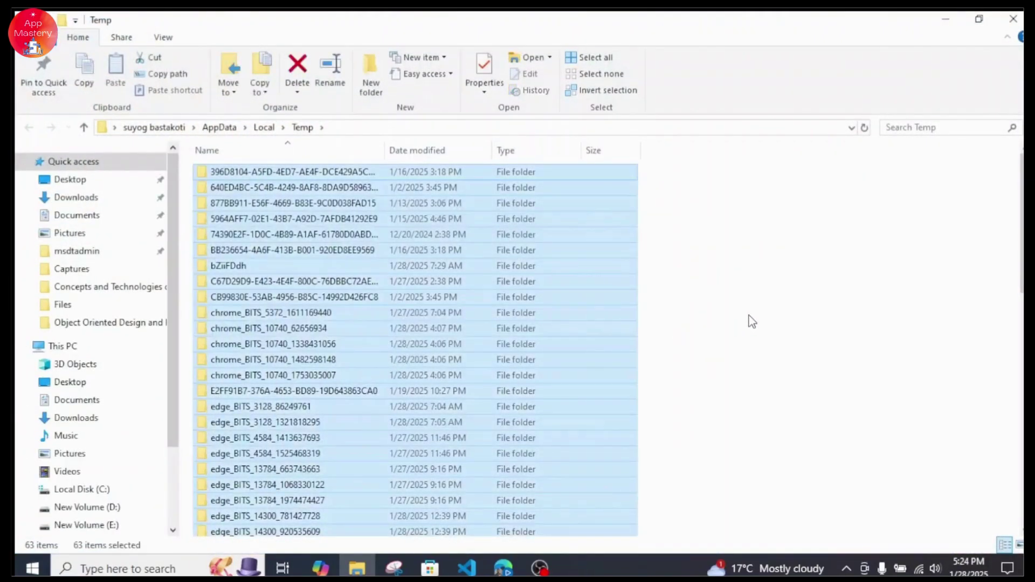
key(shift+Delete)
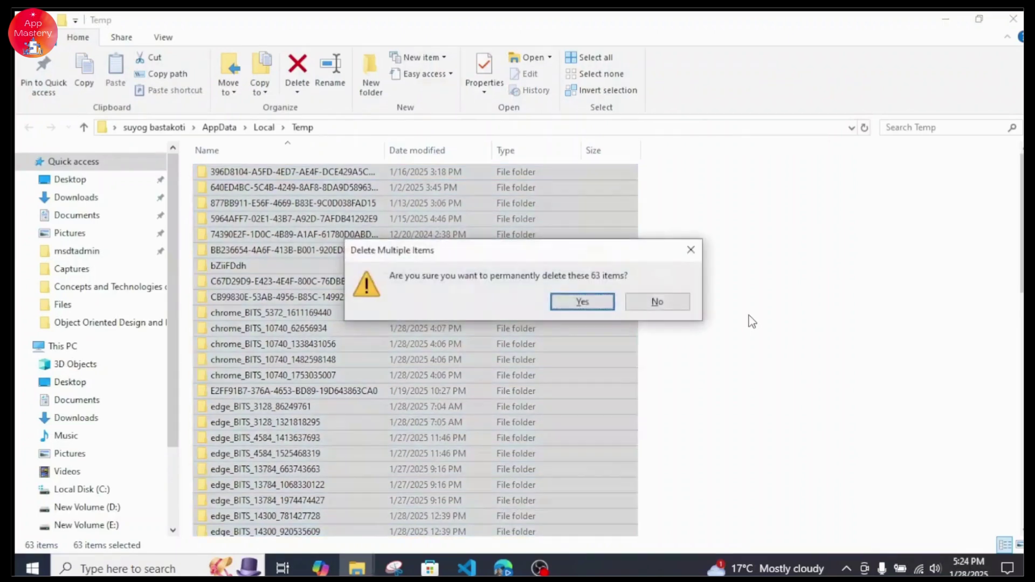
key(Return)
key(Tab)
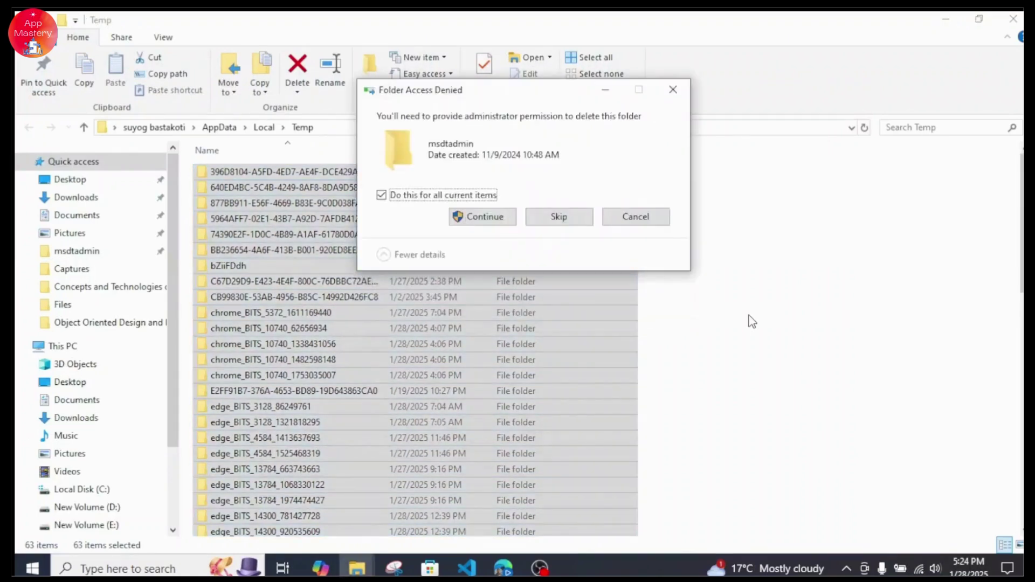
key(Return)
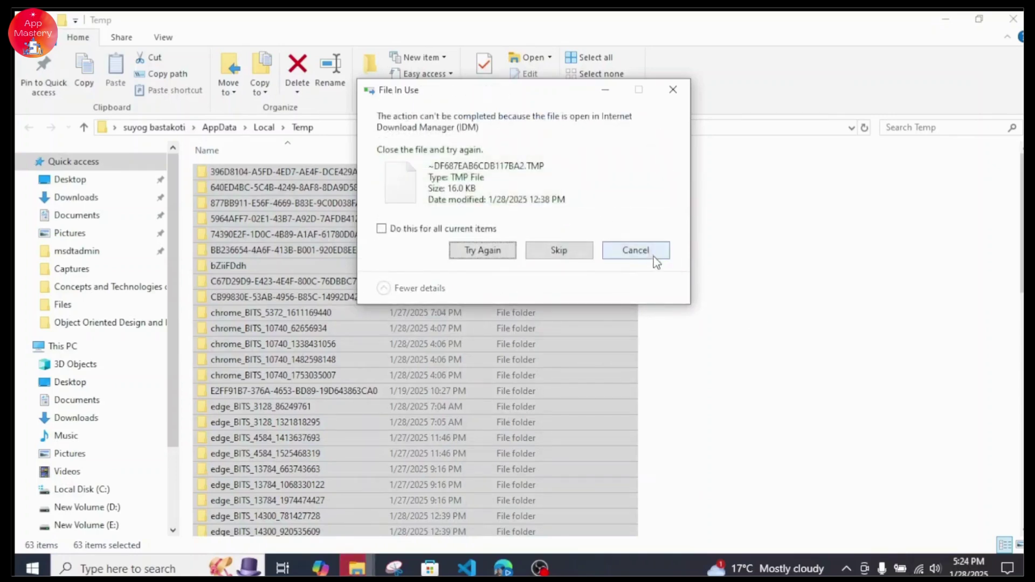
click(652, 254)
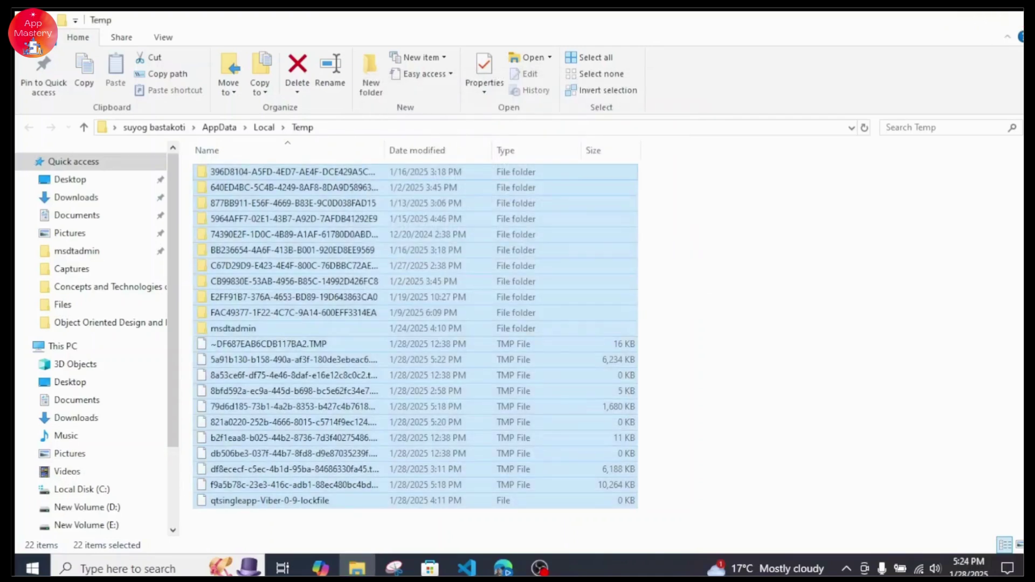
click(1013, 19)
Open the Windows Prefetch folder through the Run dialog
key(super+r)
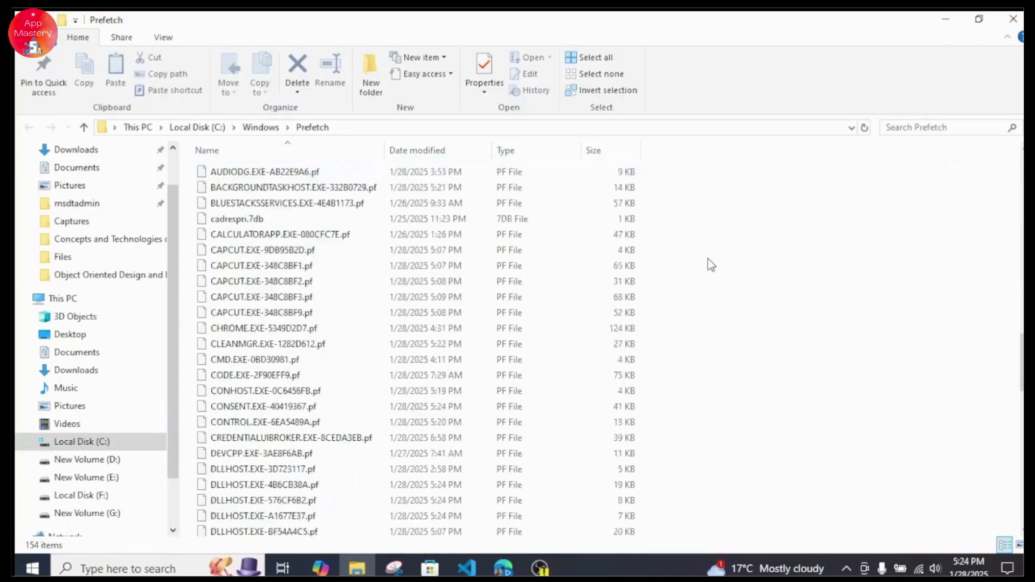
key(p)
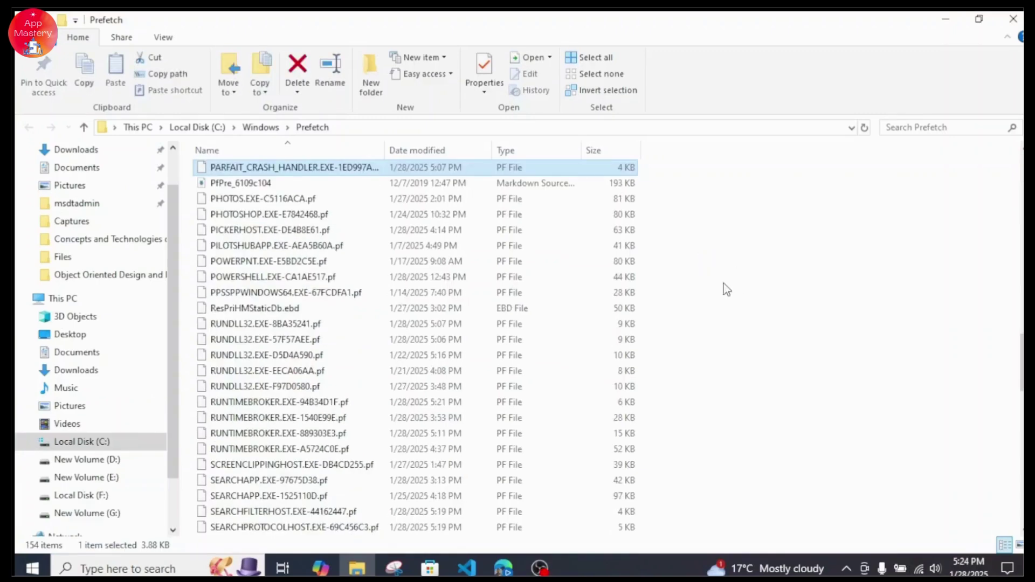
key(super+r)
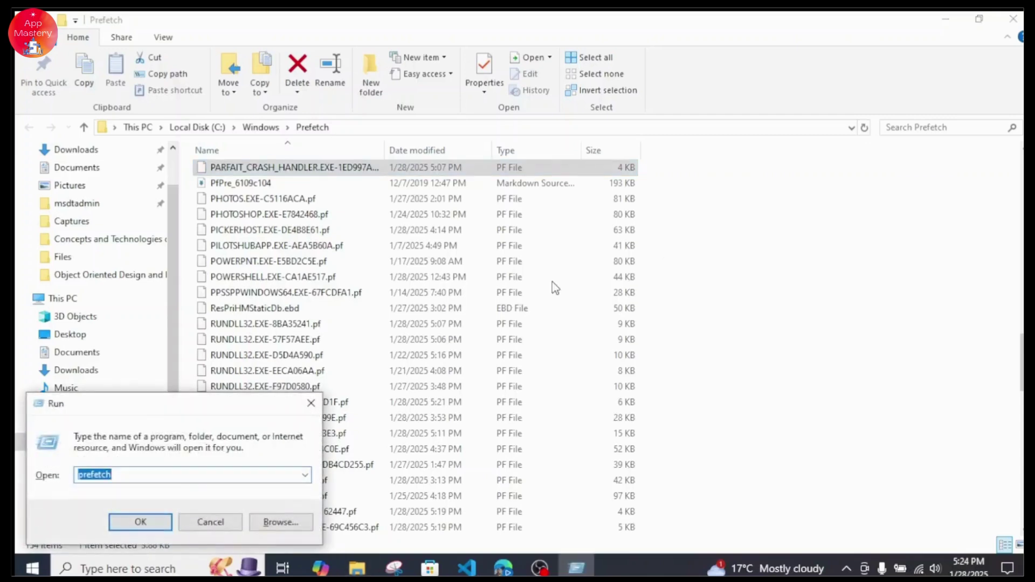
click(311, 404)
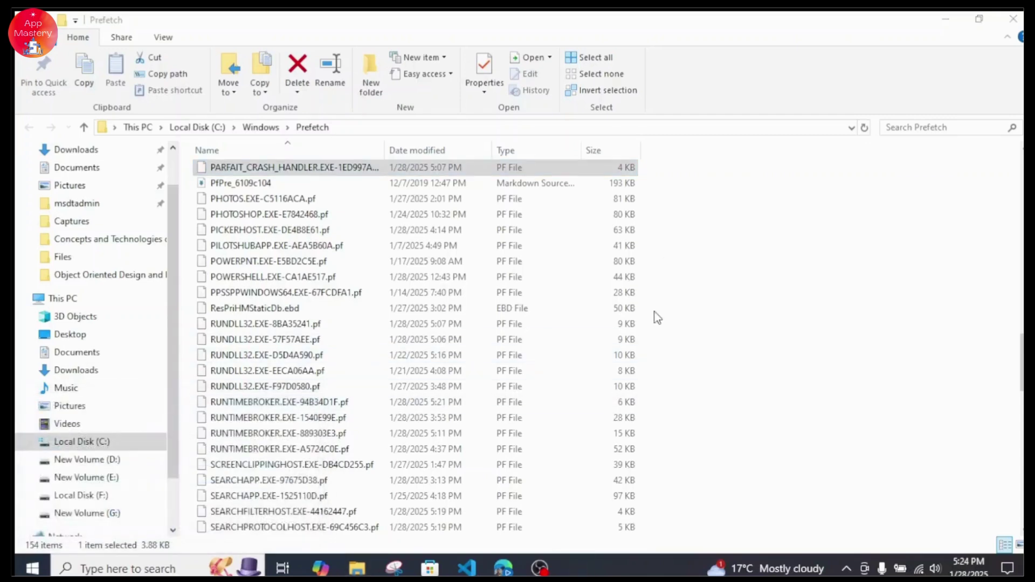
Delete everything in the Prefetch folder, skipping the file in use, and close the folder
click(727, 317)
key(ctrl+a)
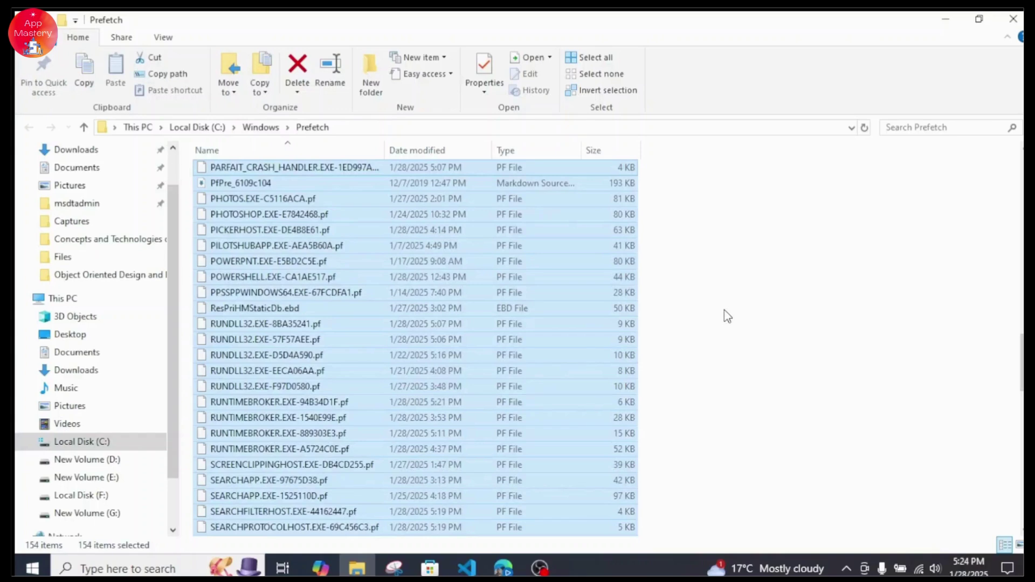
drag(1021, 362, 1022, 186)
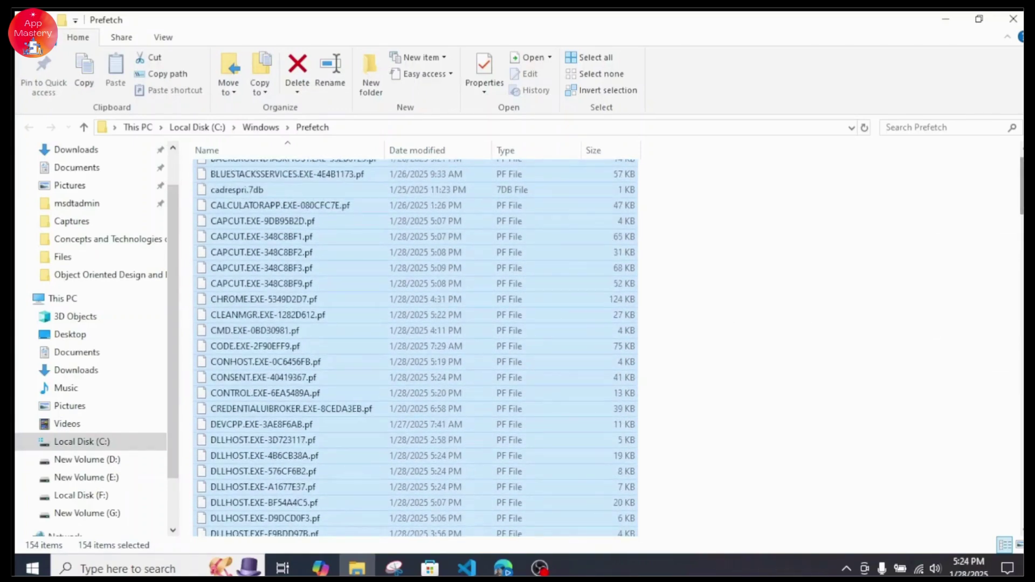
key(Delete)
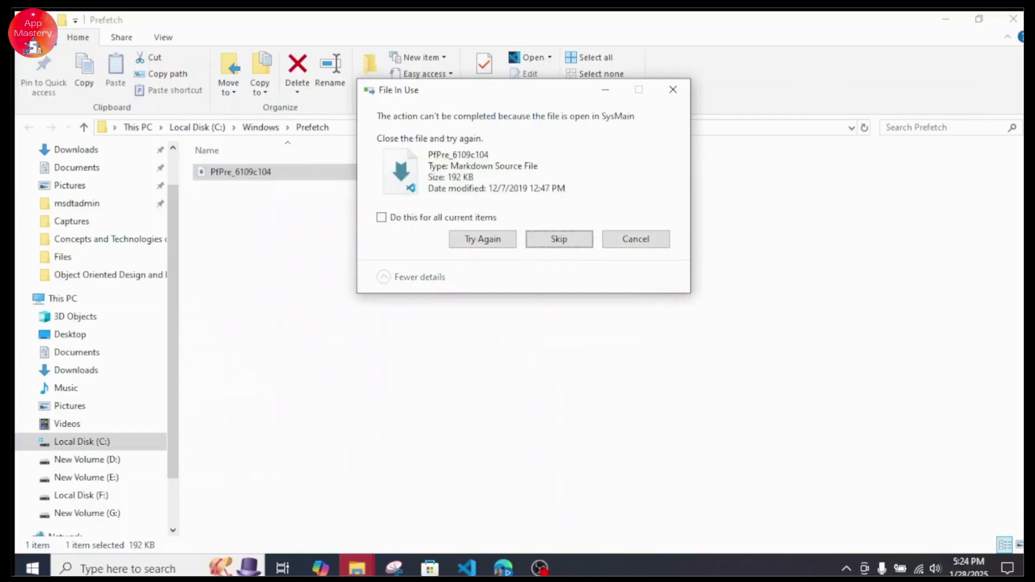
key(Return)
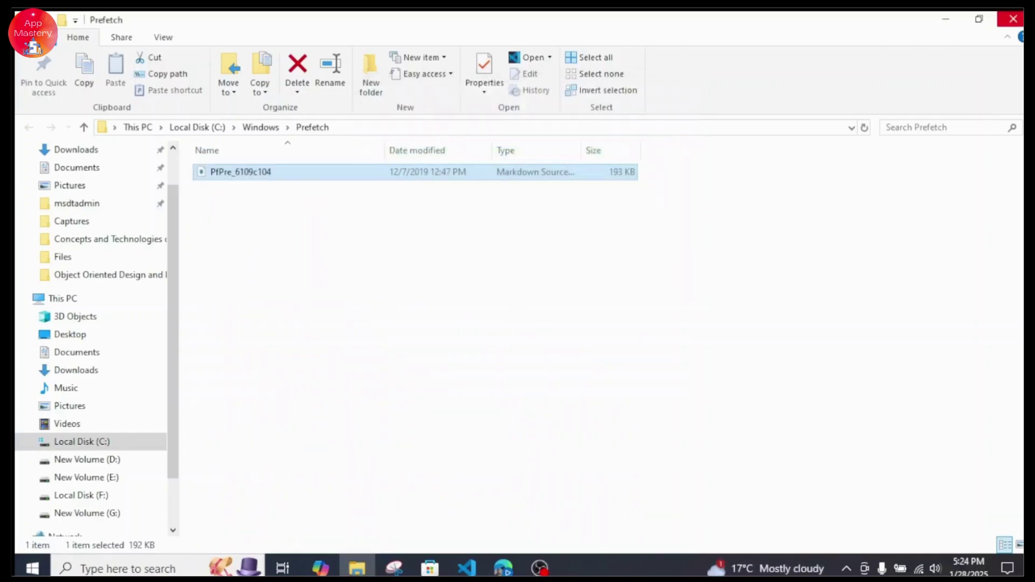
click(1013, 19)
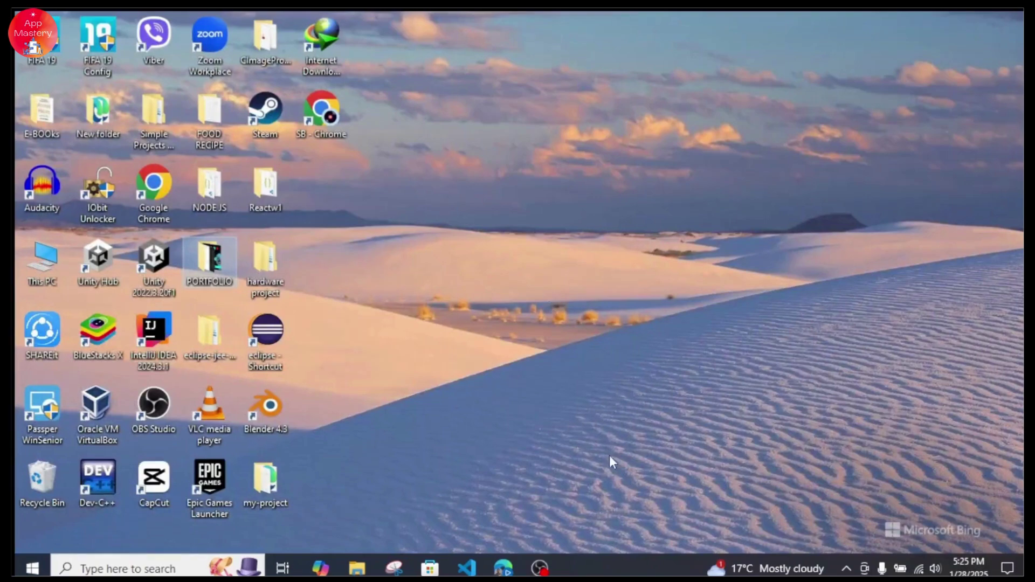
right_click(611, 571)
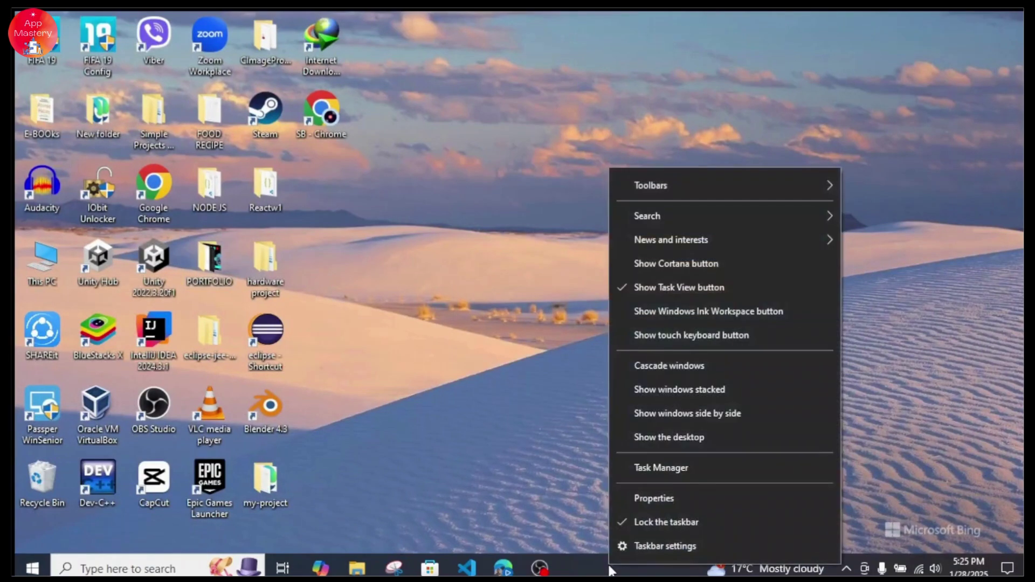
click(647, 500)
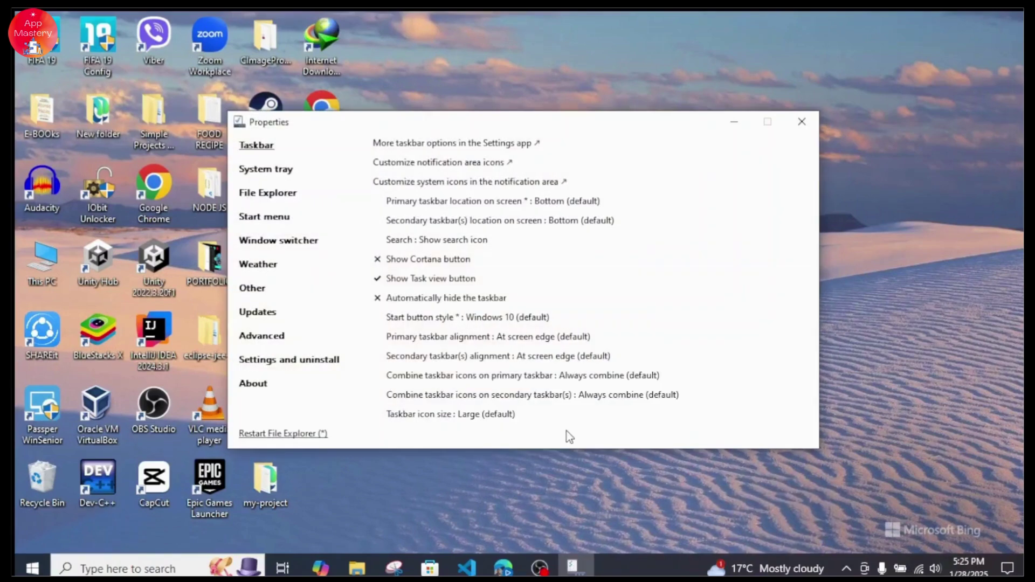
click(801, 121)
Open Task Manager, look at its performance figures, and bring up the list of startup apps
right_click(655, 564)
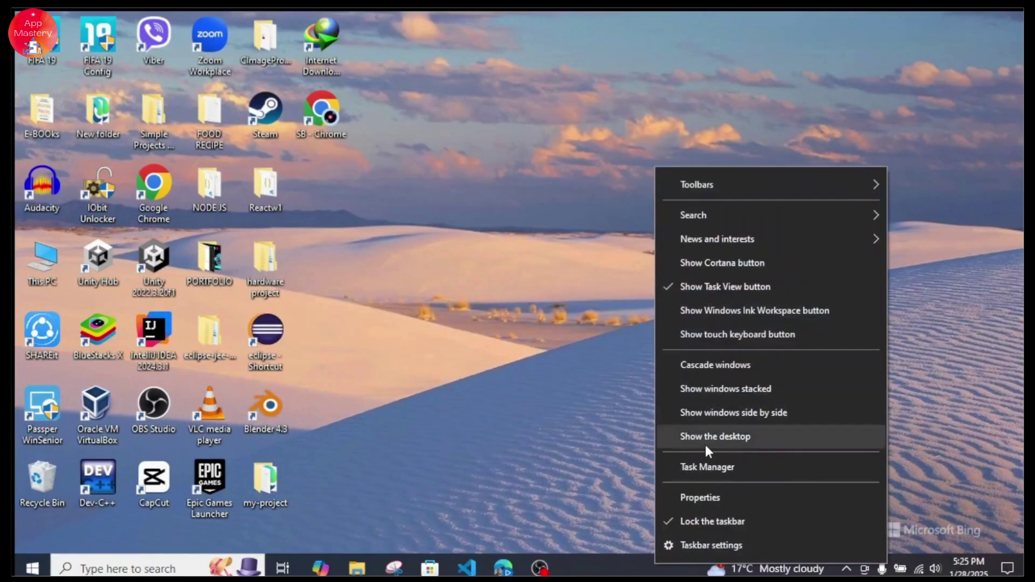
click(705, 466)
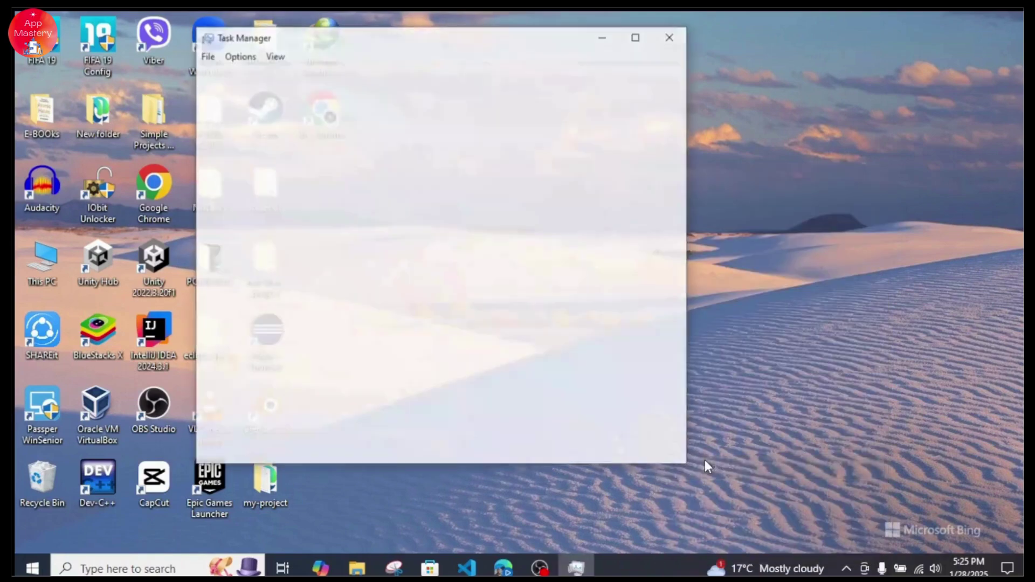
click(275, 75)
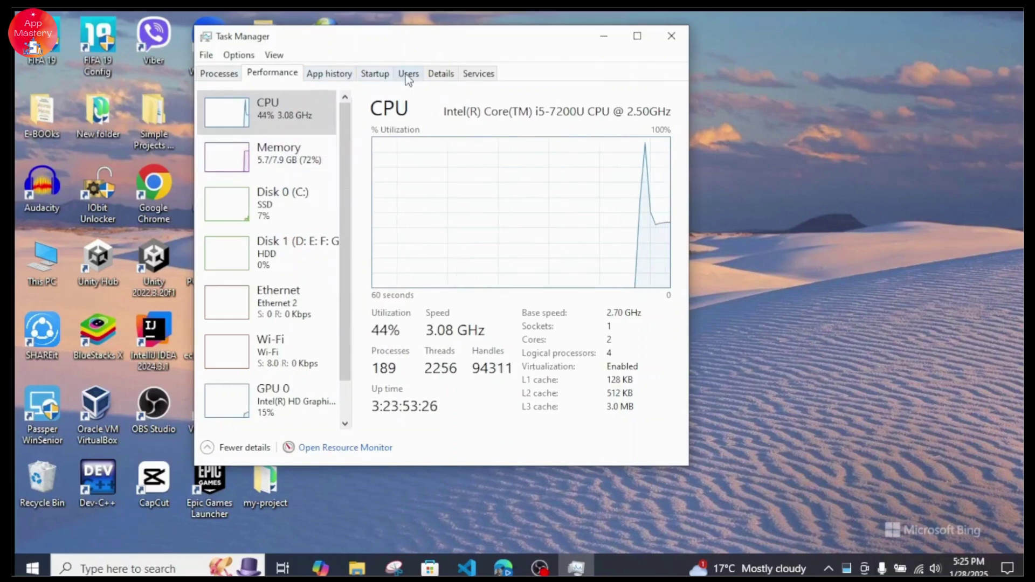
click(378, 75)
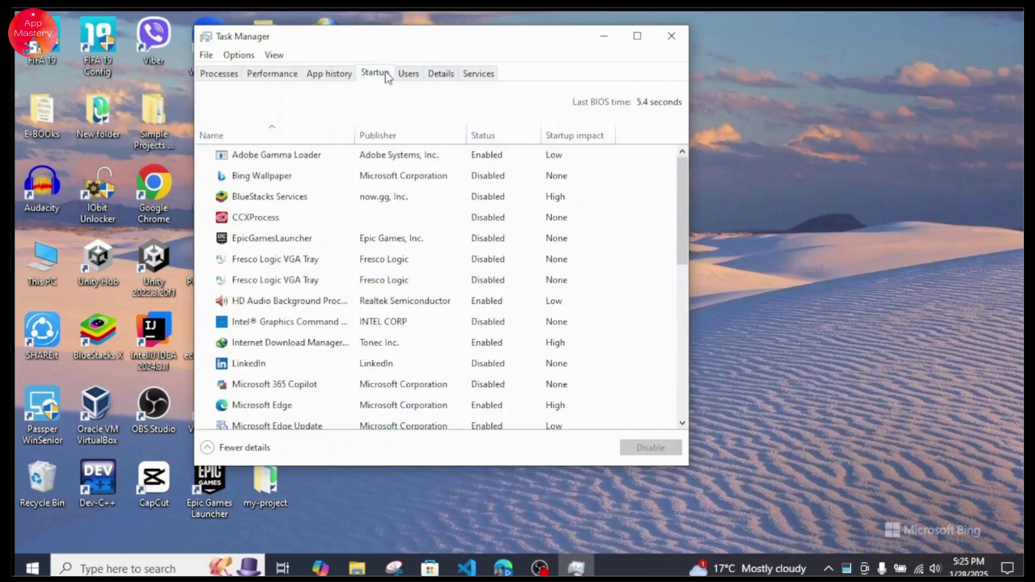
Check the enable and disable options for startup apps such as BlueStacks Services and EpicGamesLauncher
click(317, 205)
right_click(318, 206)
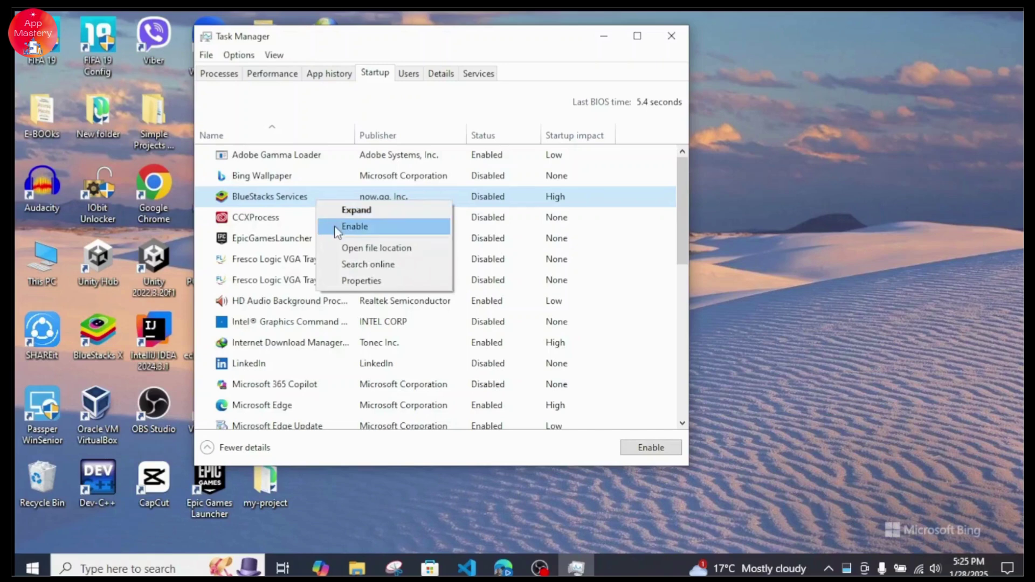
click(549, 204)
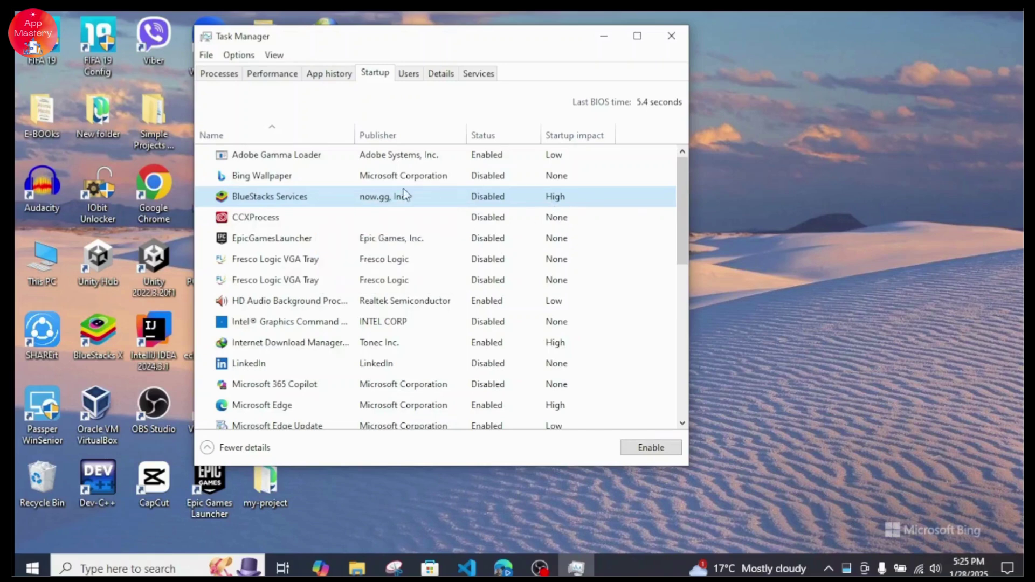
right_click(311, 246)
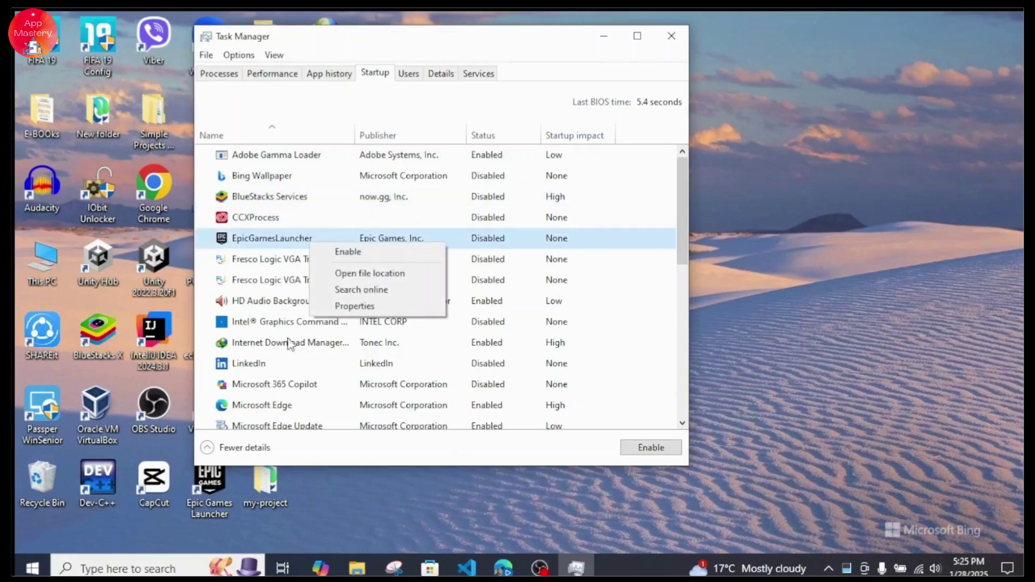
click(288, 348)
click(309, 360)
Check the Disable option for Microsoft Edge among the startup apps, dismiss it, and close Task Manager
scroll(310, 360, down, 1)
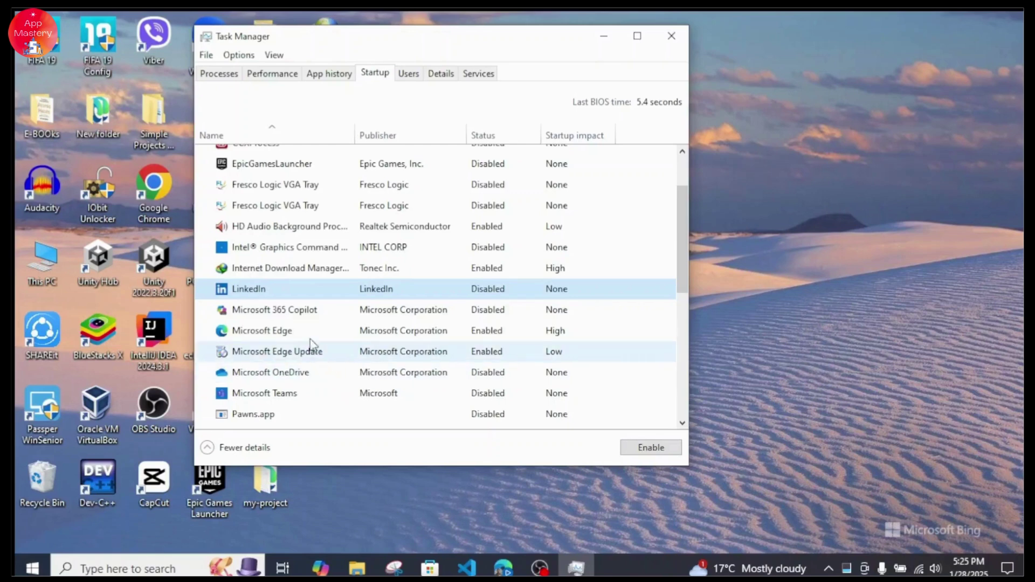
right_click(306, 334)
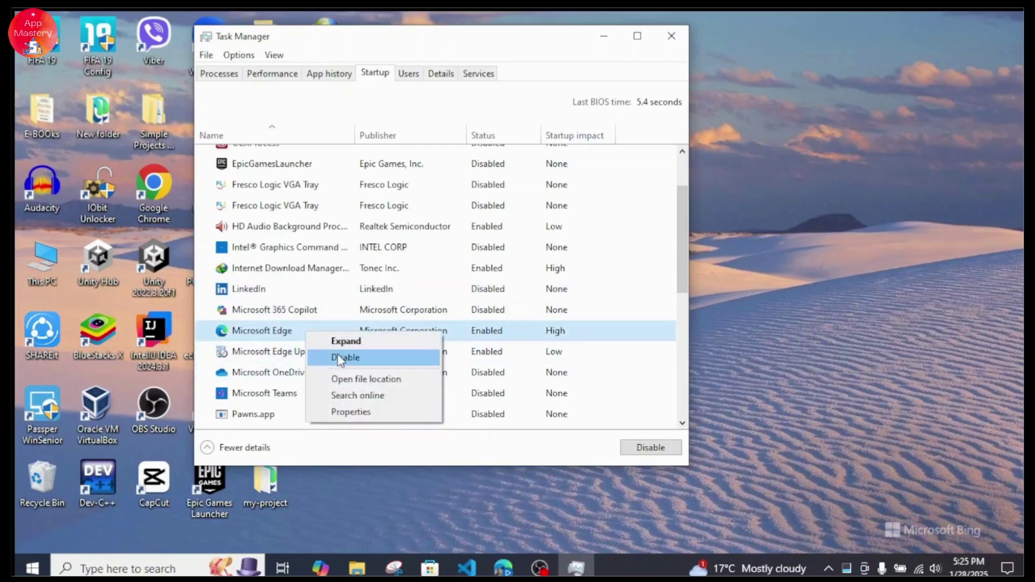
click(347, 357)
click(614, 399)
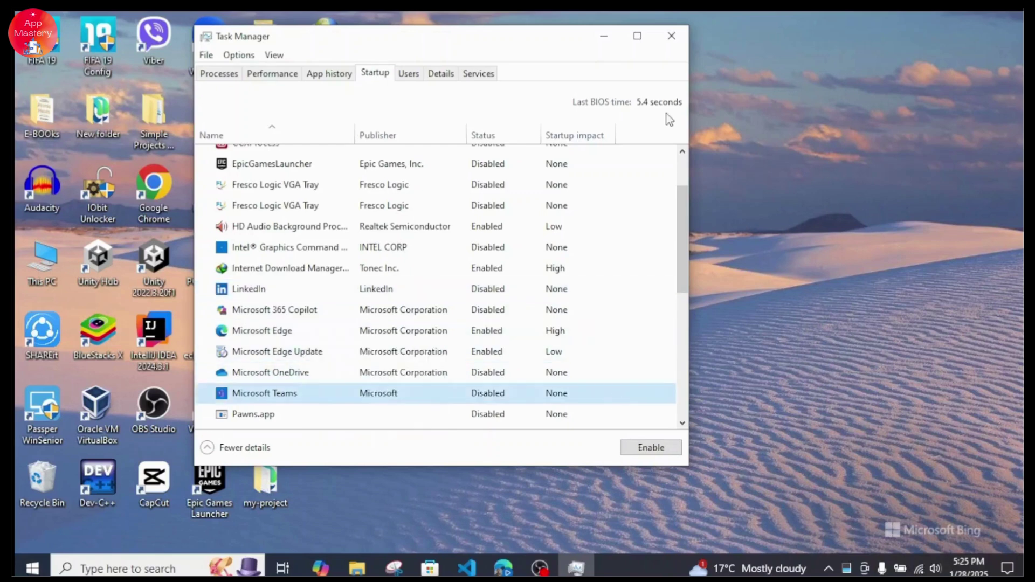
click(675, 39)
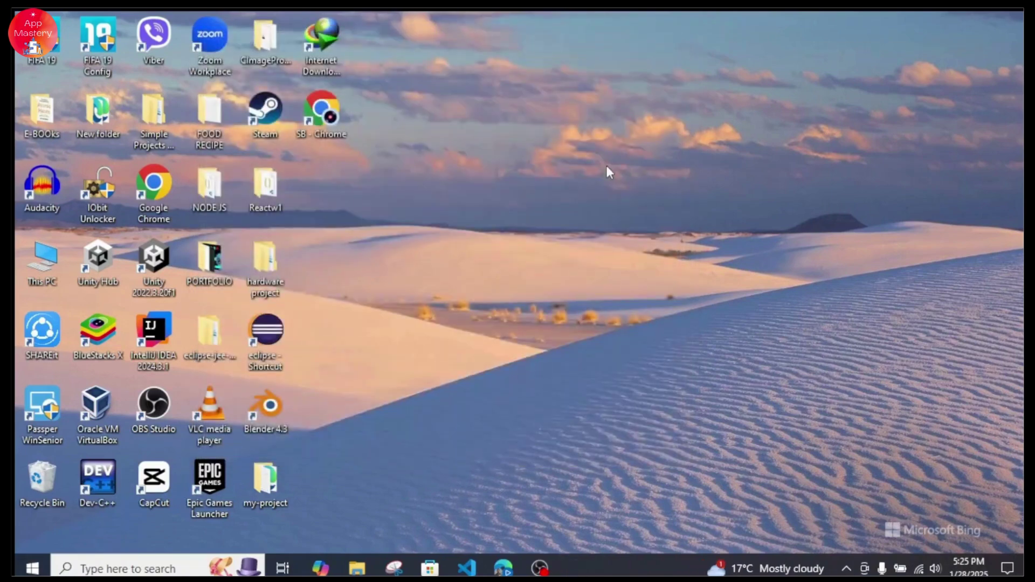